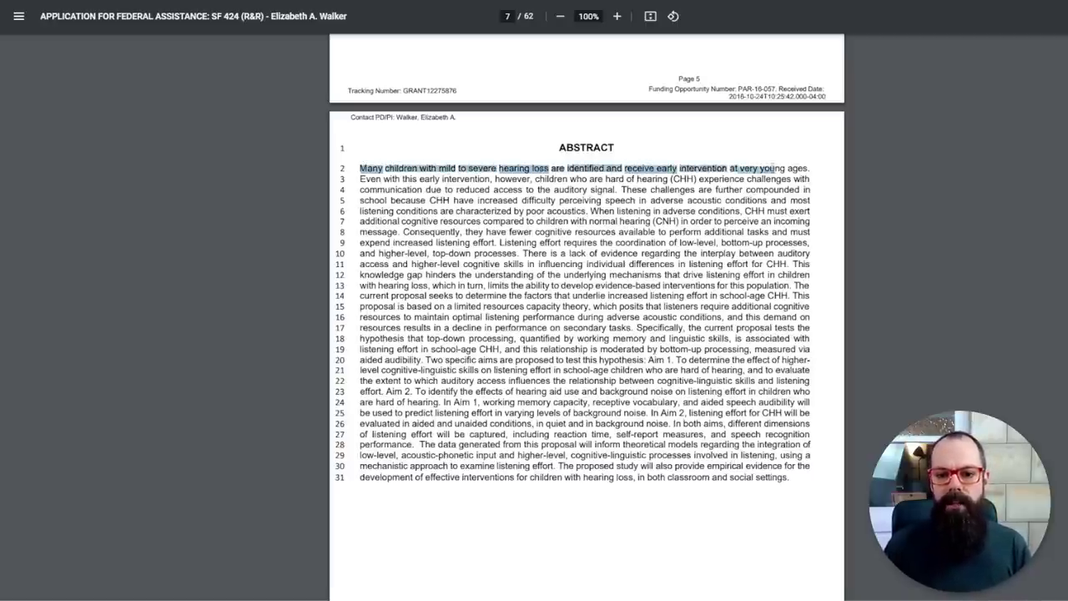
- Select the abstract's first two sentences, from "Many children with mild to severe hearing loss" through "auditory signal", for copying
{"action": "left_click_drag", "start_coordinate": [776, 167], "coordinate": [589, 179]}
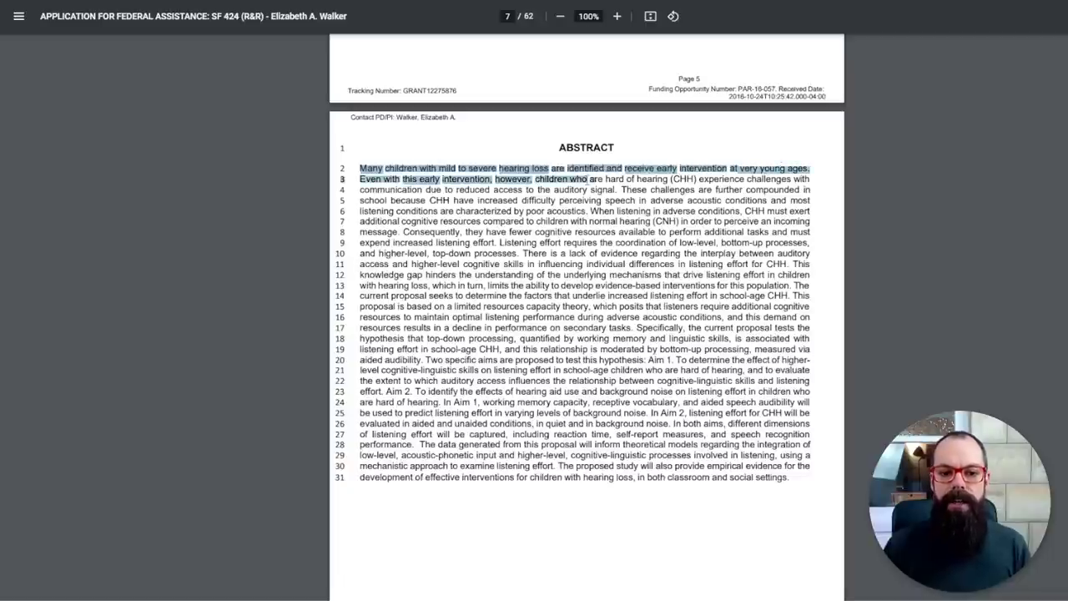
{"action": "left_click", "coordinate": [550, 180]}
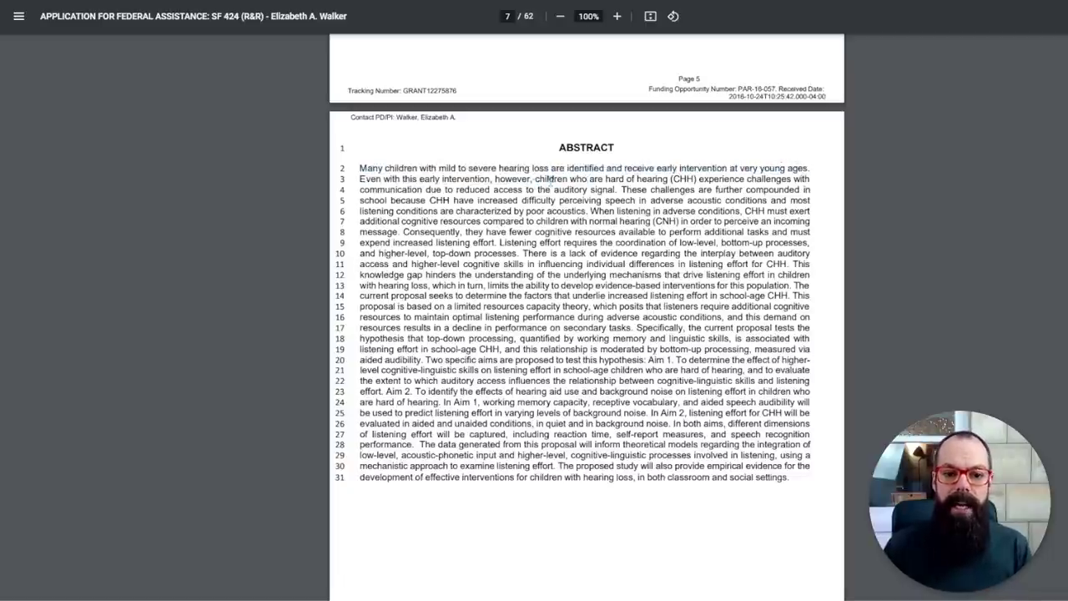
{"action": "left_click_drag", "start_coordinate": [451, 179], "coordinate": [547, 178]}
{"action": "left_click", "coordinate": [561, 175]}
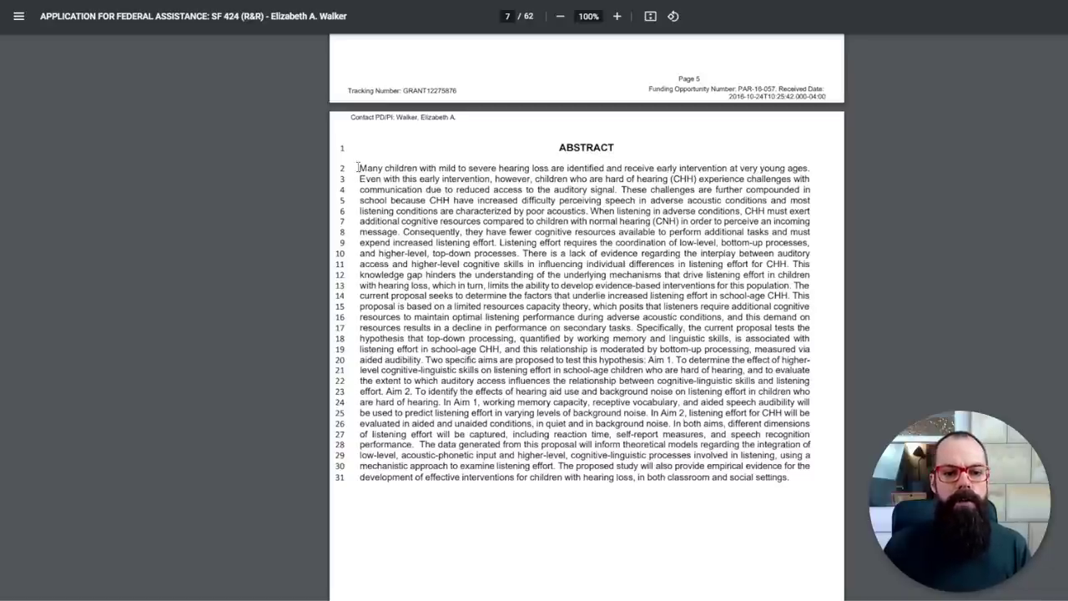
{"action": "left_click_drag", "start_coordinate": [360, 164], "coordinate": [621, 189]}
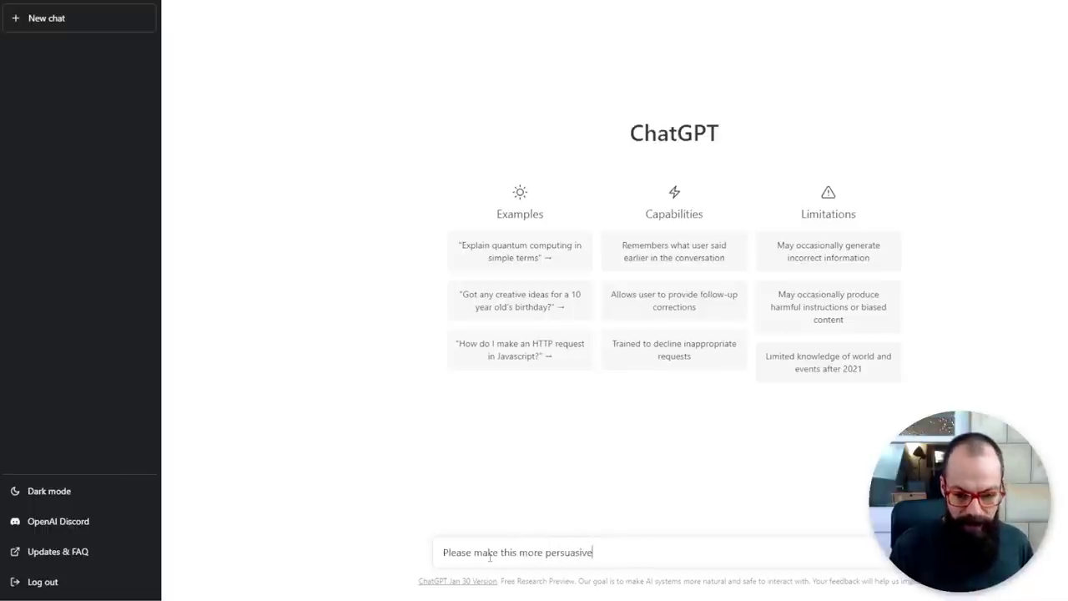
- Submit the copied sentences to ChatGPT after the prompt "Please make this more persuasive:", removing the stray line numbers
{"action": "type", "text": "Many children with mild to severe hearing loss are identified and receive early intervention at very young ages. 3 Even with this early intervention, however, children who are hard of hearing (CHH) experience challenges with 4 communication due to reduced access to the auditory signal"}
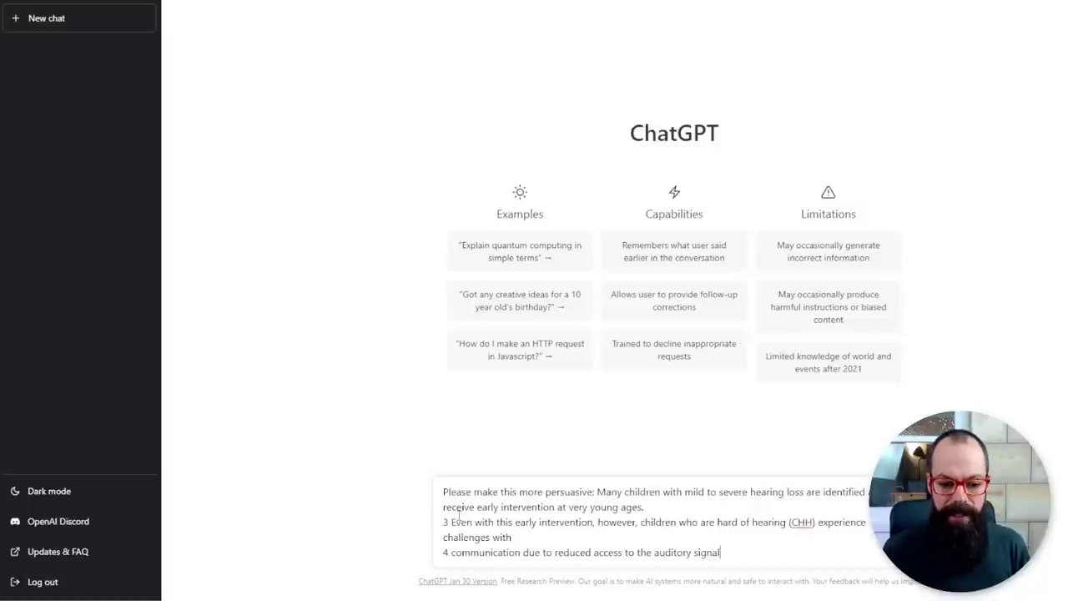
{"action": "key", "text": "BackSpace"}
{"action": "key", "text": "BackSpace"}
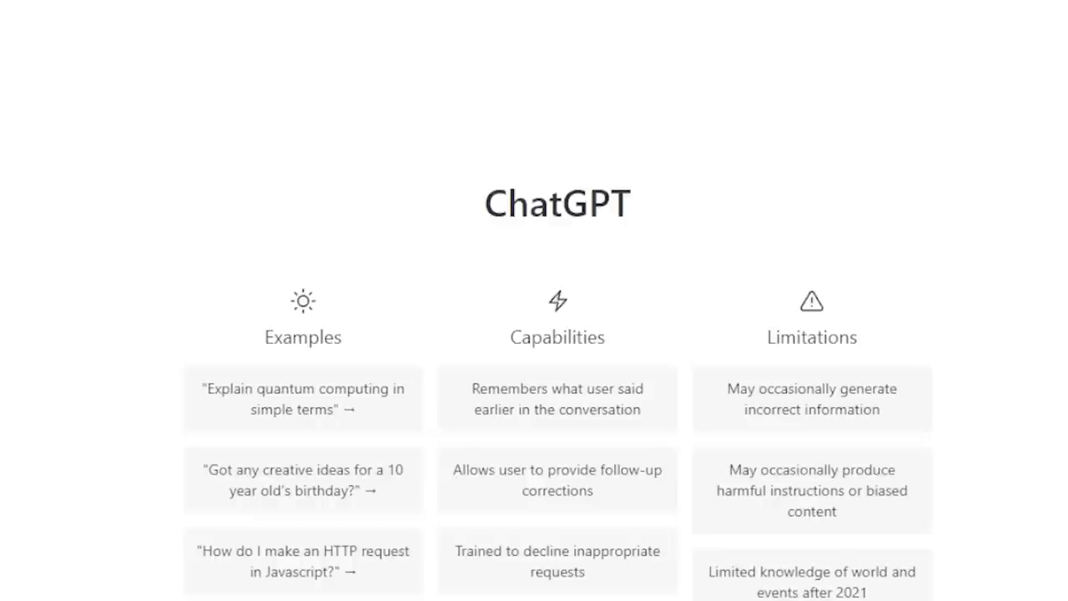
{"action": "key", "text": "Return"}
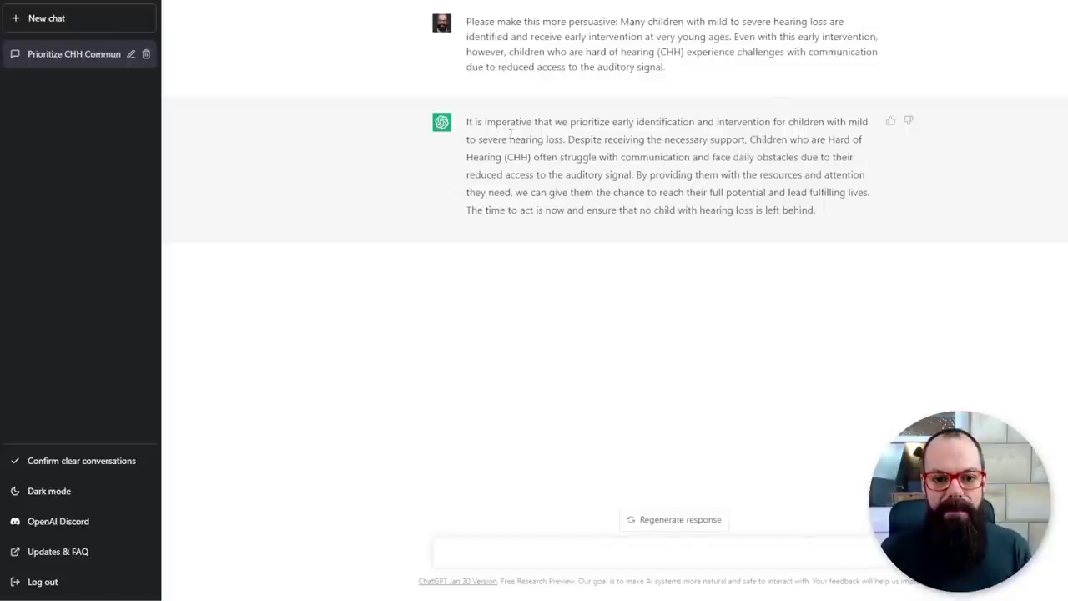
- Examine the persuasive rewrite's wording on early identification, intervention and struggles with communication
{"action": "left_click_drag", "start_coordinate": [522, 123], "coordinate": [632, 121]}
{"action": "left_click", "coordinate": [632, 121]}
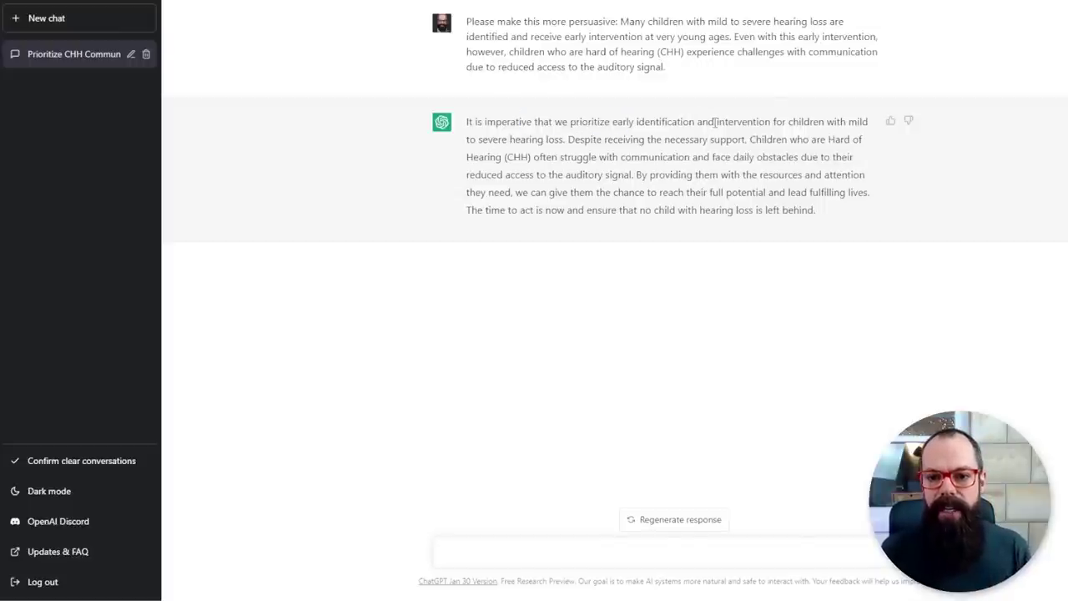
{"action": "left_click_drag", "start_coordinate": [715, 122], "coordinate": [772, 121]}
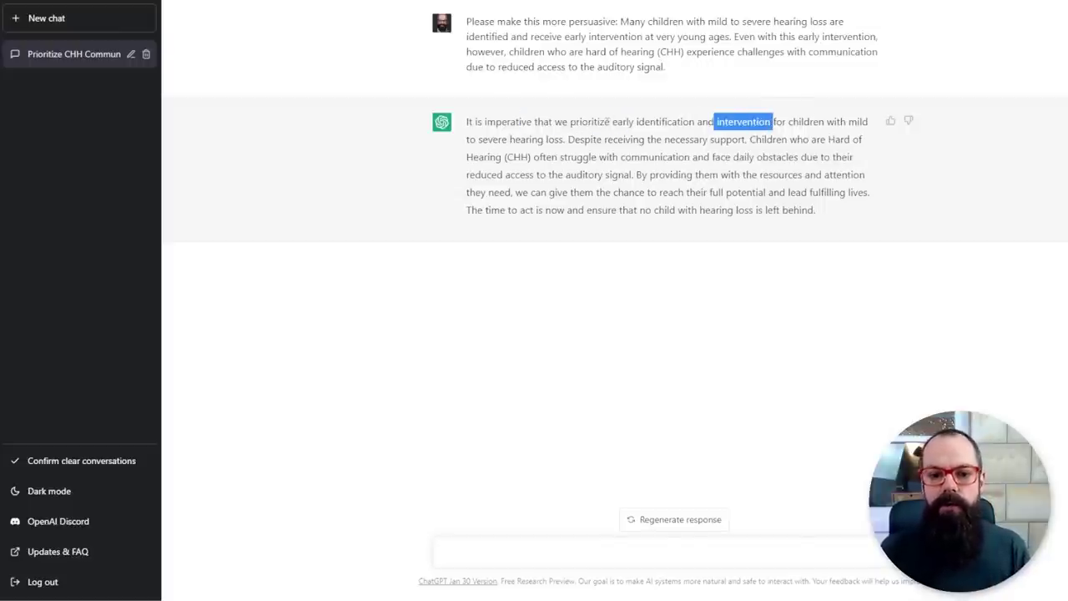
{"action": "left_click", "coordinate": [527, 145]}
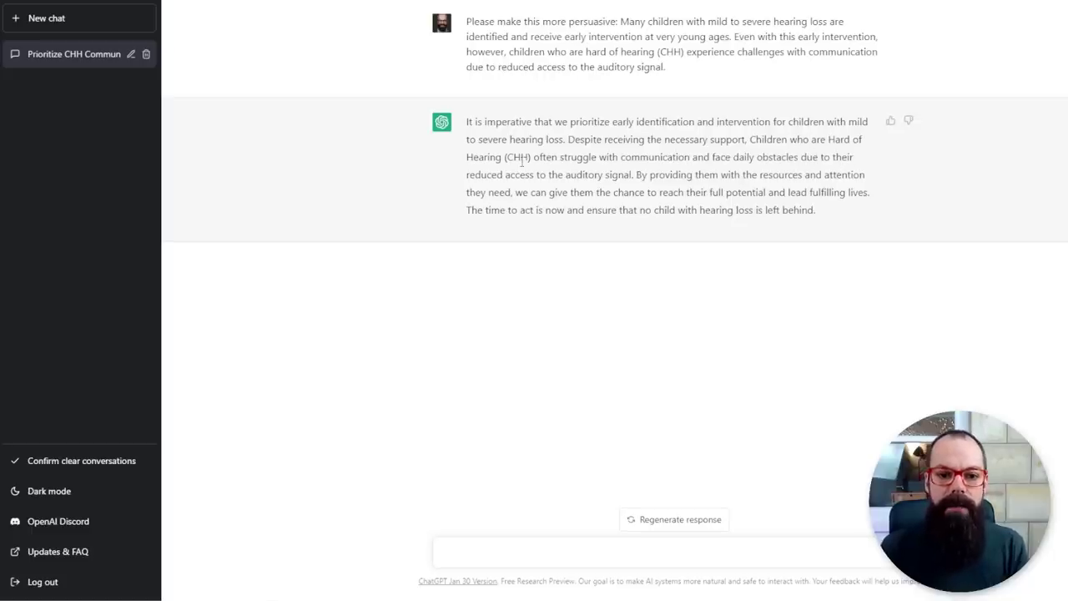
{"action": "left_click_drag", "start_coordinate": [555, 159], "coordinate": [634, 160]}
{"action": "left_click", "coordinate": [720, 155]}
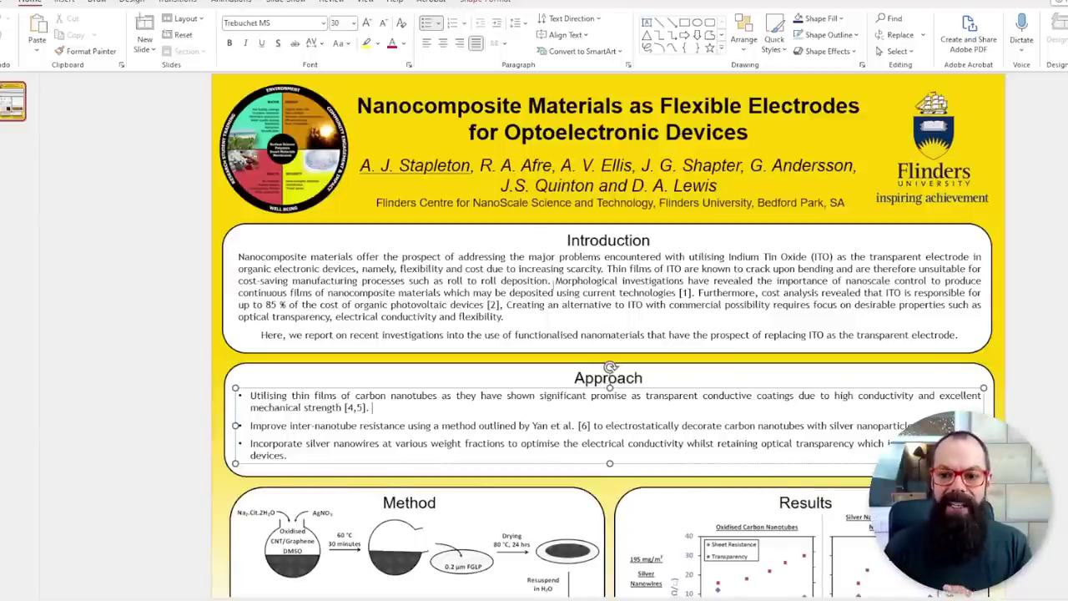
- Copy the first Introduction paragraph of the PowerPoint poster and submit it to ChatGPT after the prompt "say in fewer words:"
{"action": "scroll", "coordinate": [552, 266], "scroll_direction": "down", "scroll_amount": 10}
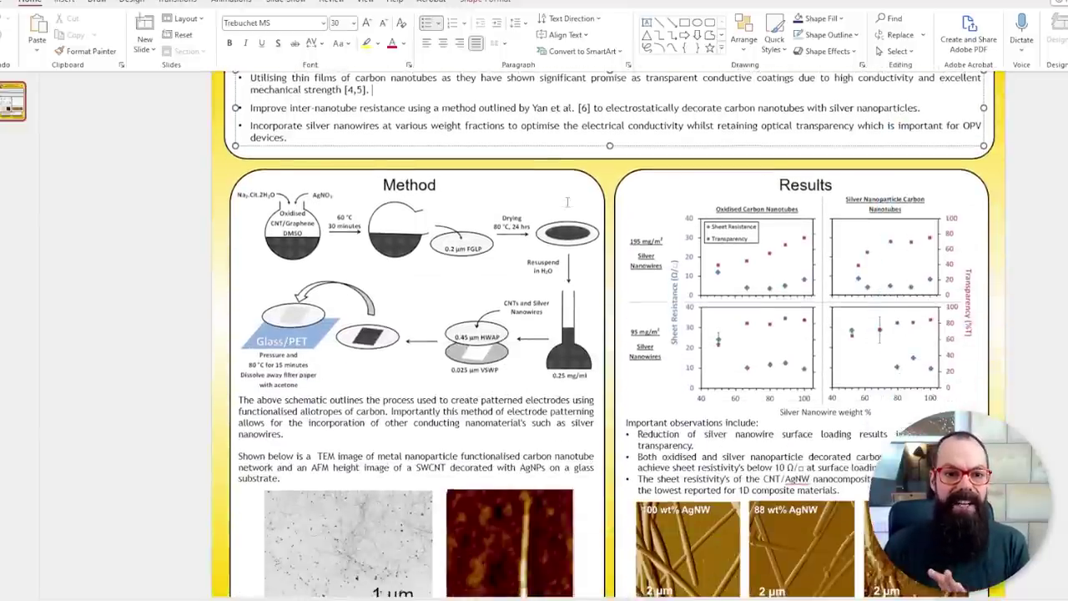
{"action": "scroll", "coordinate": [568, 202], "scroll_direction": "down", "scroll_amount": 3}
{"action": "scroll", "coordinate": [569, 208], "scroll_direction": "up", "scroll_amount": 5}
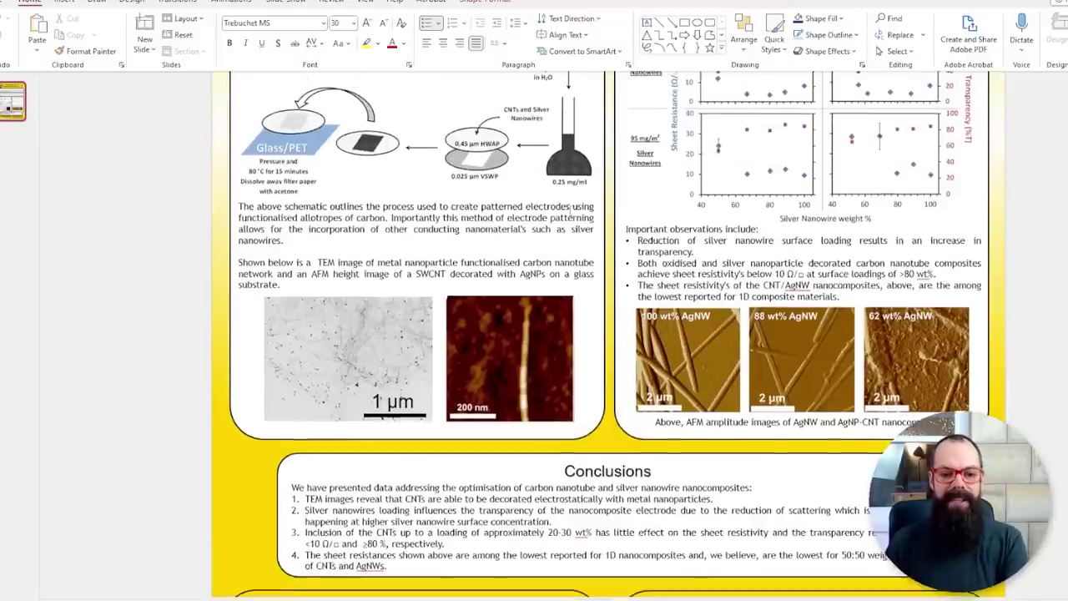
{"action": "scroll", "coordinate": [569, 213], "scroll_direction": "up", "scroll_amount": 1}
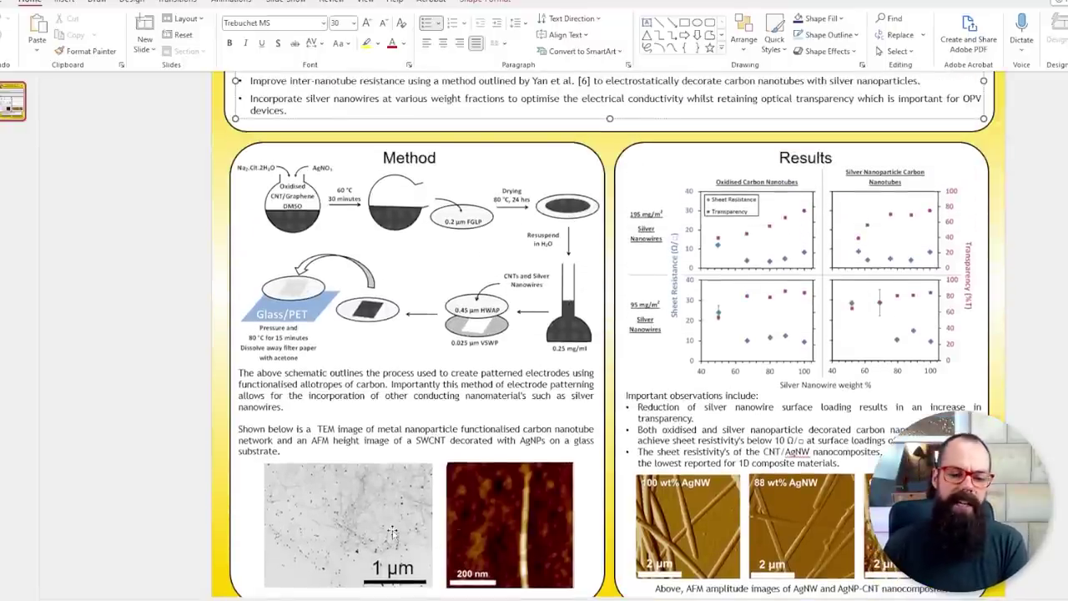
{"action": "scroll", "coordinate": [718, 523], "scroll_direction": "up", "scroll_amount": 1}
{"action": "scroll", "coordinate": [692, 488], "scroll_direction": "up", "scroll_amount": 3}
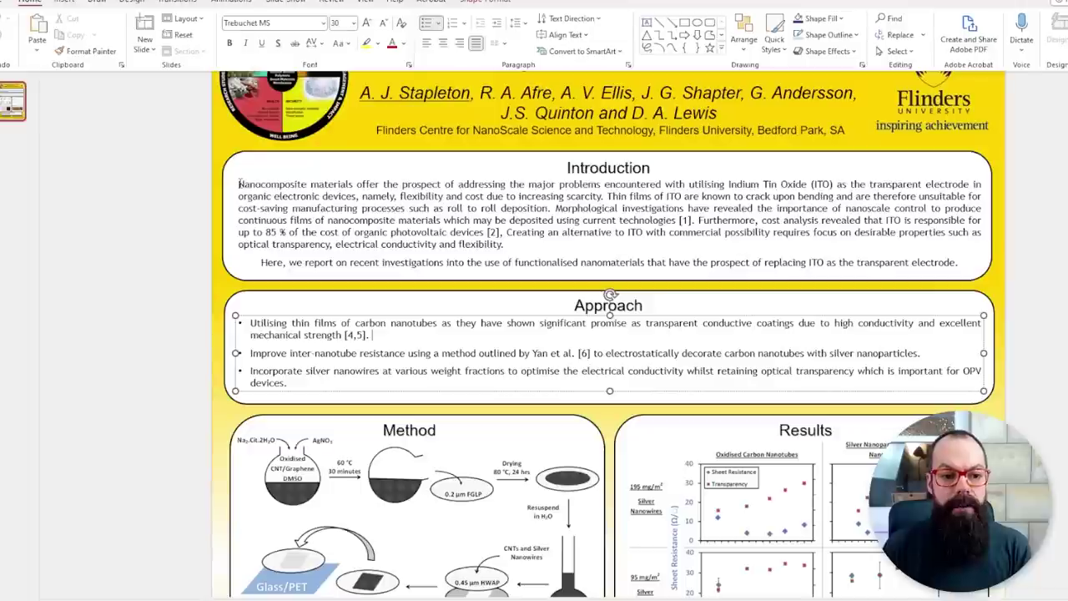
{"action": "left_click_drag", "start_coordinate": [239, 183], "coordinate": [506, 243]}
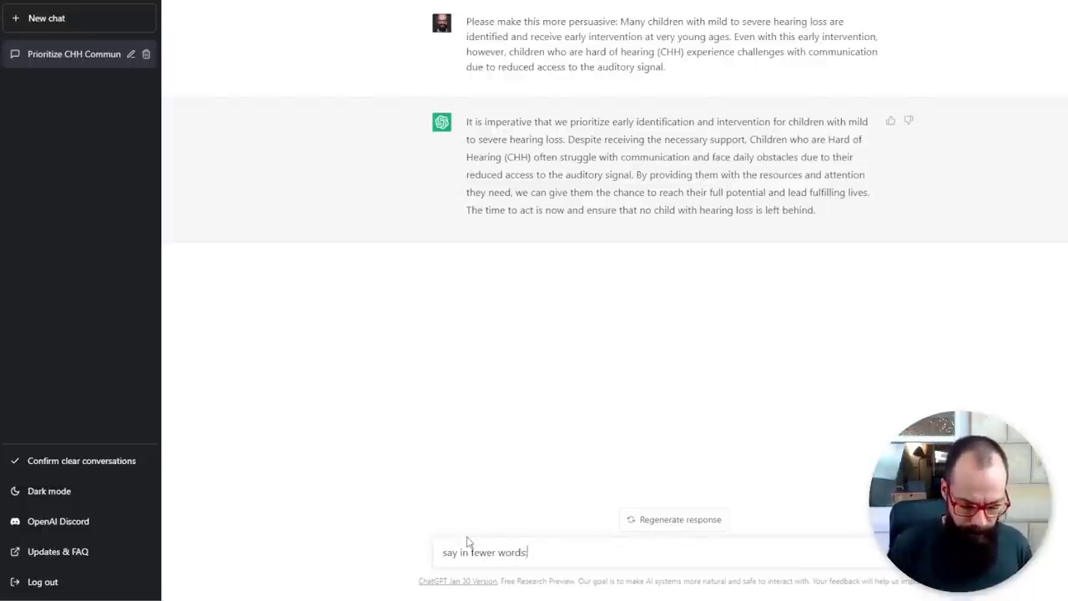
{"action": "type", "text": "Nanocomposite materials offer the prospect of addressing the major problems encountered with utilising Indium Tin Oxide (ITO) as the transparent electrode in organic electronic devices, namely, flexibility and cost due to increasing scarcity. Thin films of ITO are known to crack upon bending and are therefore unsuitable for cost-saving manufacturing processes such as roll to roll deposition. Morphological investigations have revealed the importance of nanoscale control to produce continuous films of nanocomposite materials which may be deposited using current technologies [1]. Furthermore, cost analysis revealed that ITO is responsible for up to 85 % of the cost of organic photovoltaic devices [2], Creating an alternative to ITO with commercial possibility requires focus on desirable properties such as optical transparency, electrical conductivity and flexibility."}
{"action": "key", "text": "Return"}
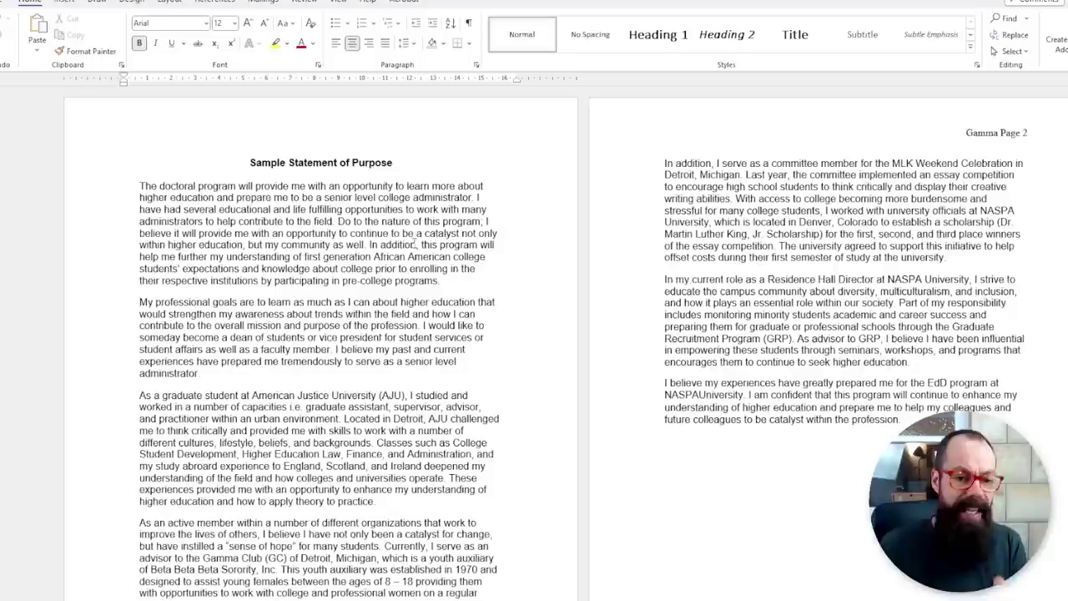
- Copy the first paragraph of the Word Sample Statement of Purpose and submit it to ChatGPT with "write this in the style of barack obama:"
{"action": "scroll", "coordinate": [566, 344], "scroll_direction": "down", "scroll_amount": 1}
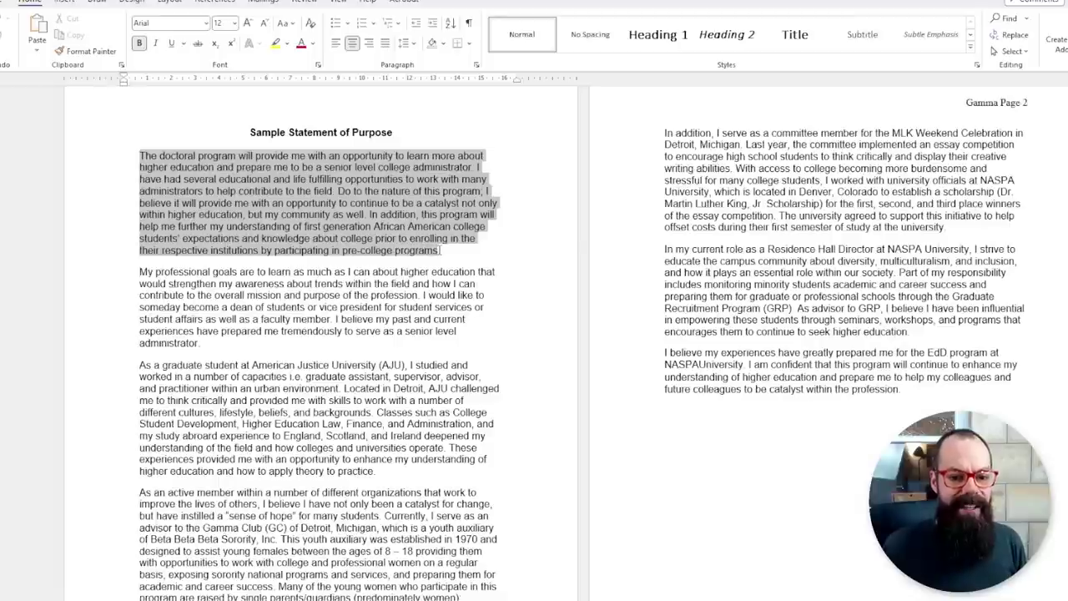
{"action": "left_click_drag", "start_coordinate": [440, 250], "coordinate": [440, 251]}
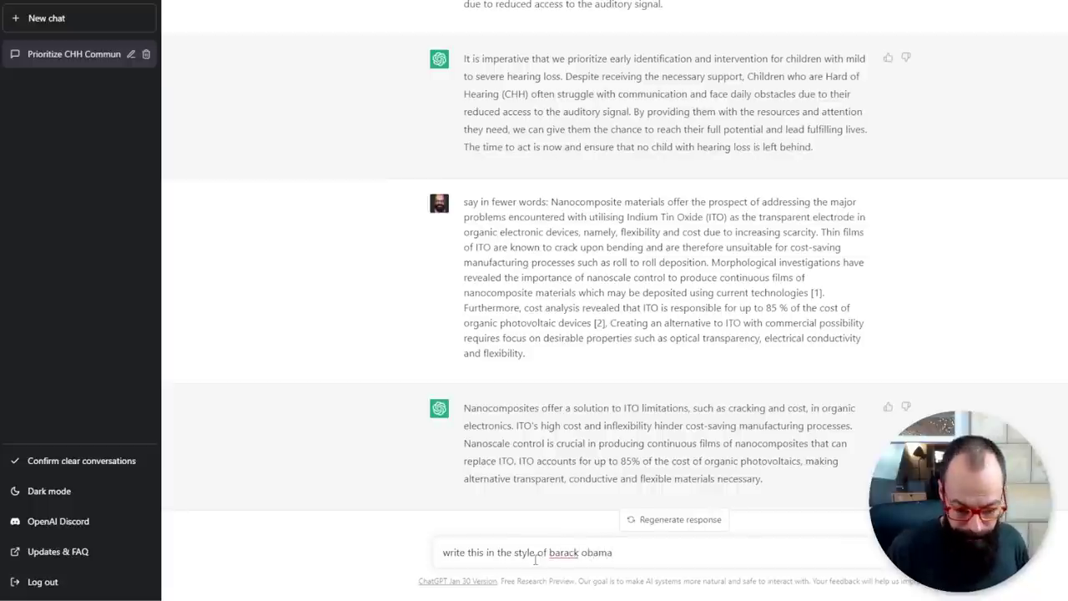
{"action": "key", "text": "ctrl+v"}
{"action": "key", "text": "Return"}
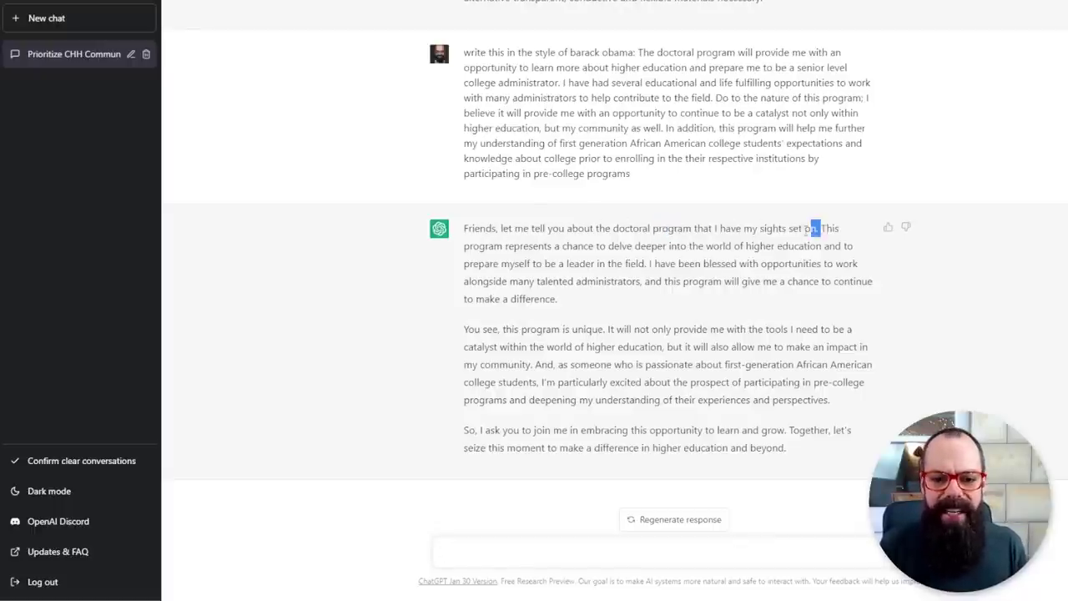
- Compare the wording of the Obama-style rewrite with the original doctoral program paragraph in the prompt
{"action": "left_click_drag", "start_coordinate": [806, 229], "coordinate": [468, 228]}
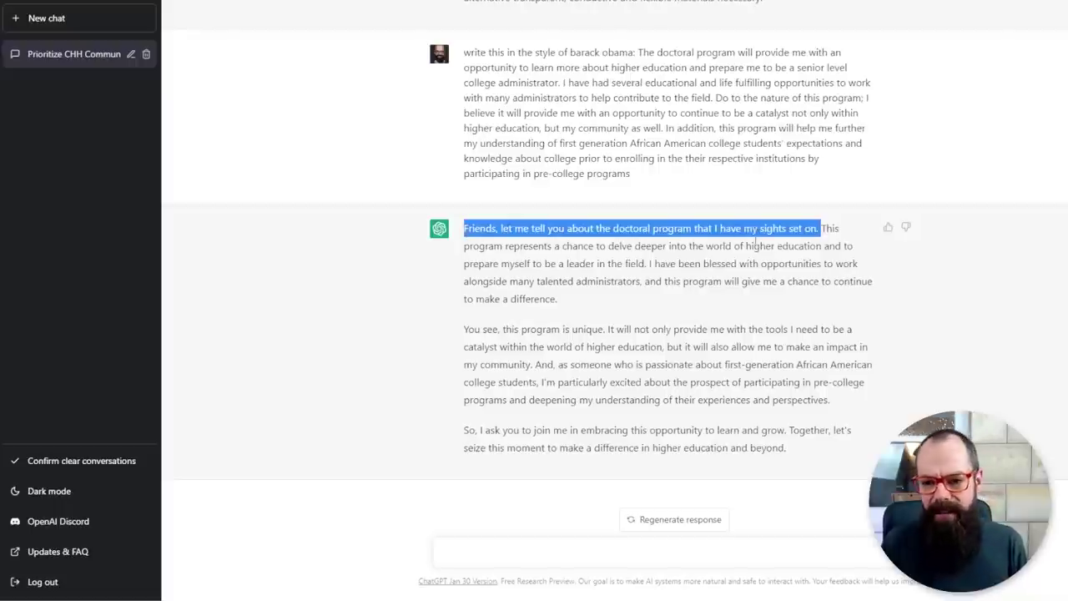
{"action": "left_click", "coordinate": [832, 223]}
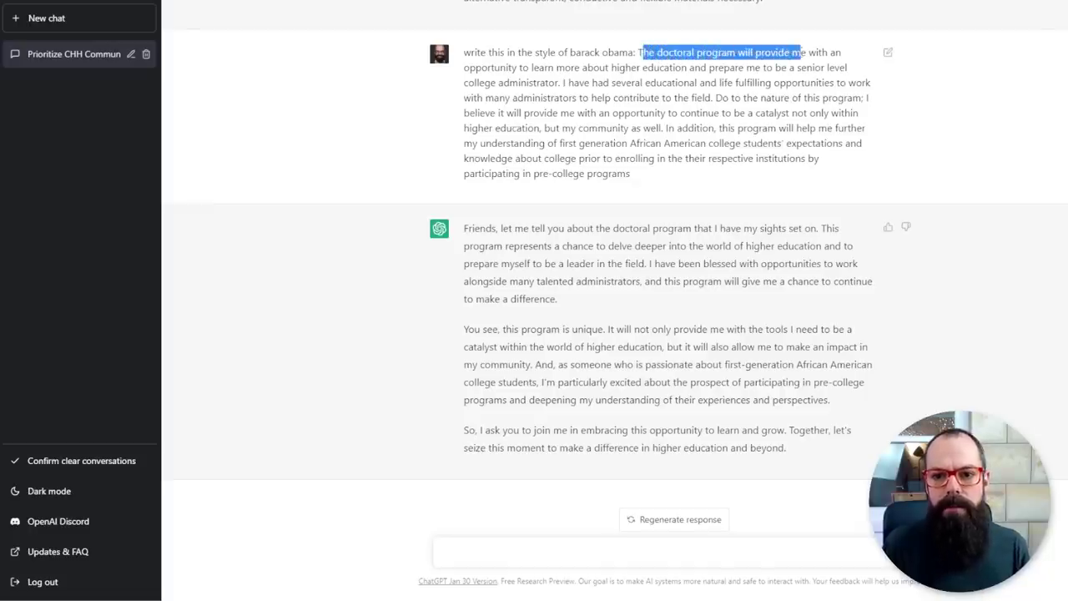
{"action": "left_click_drag", "start_coordinate": [572, 53], "coordinate": [582, 67]}
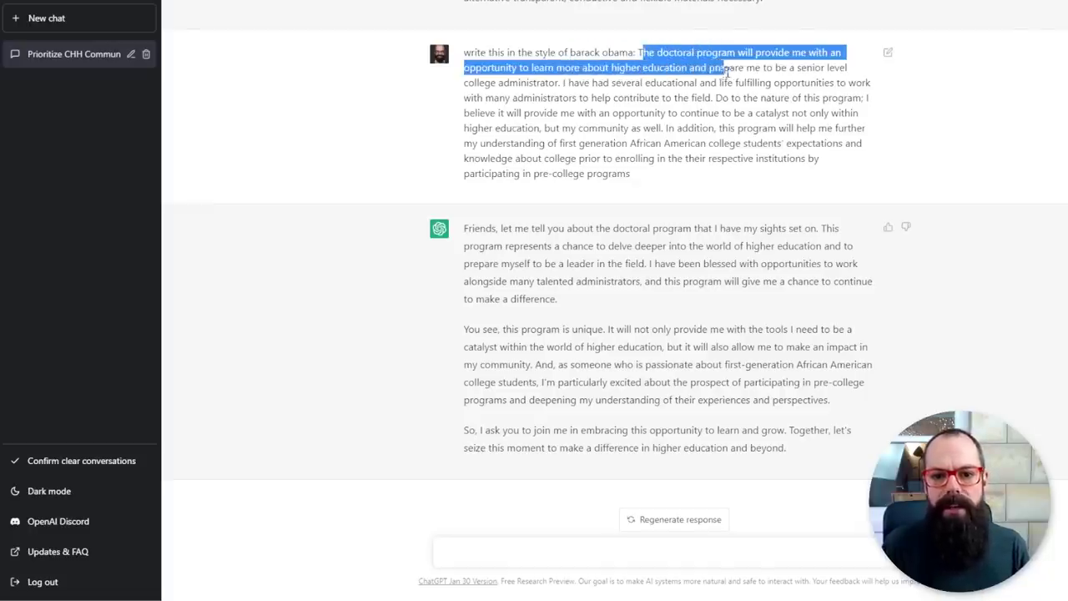
{"action": "left_click_drag", "start_coordinate": [575, 77], "coordinate": [561, 82]}
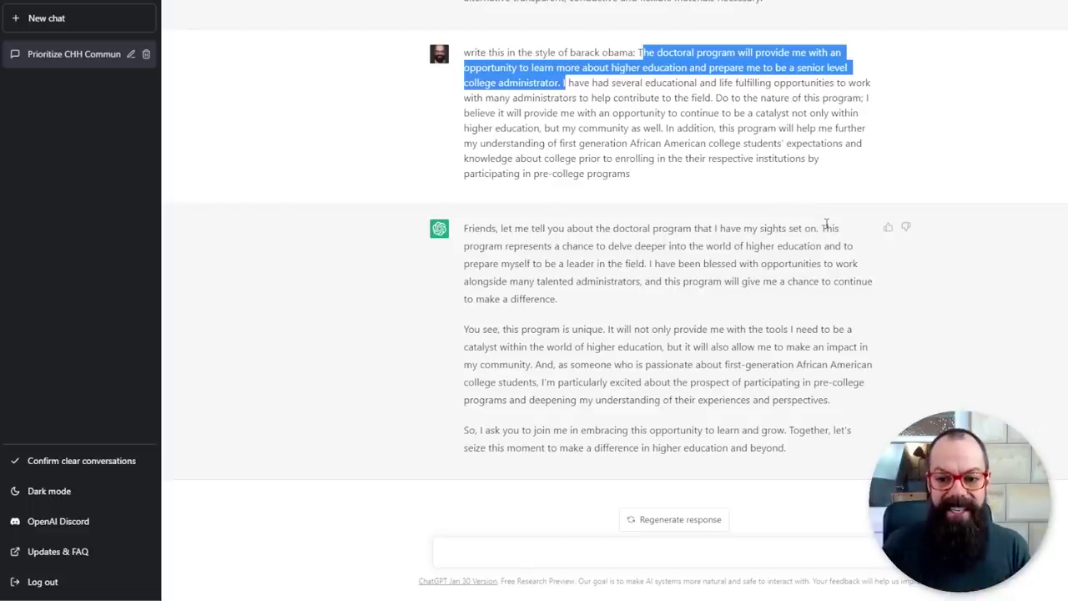
{"action": "left_click_drag", "start_coordinate": [821, 227], "coordinate": [824, 246]}
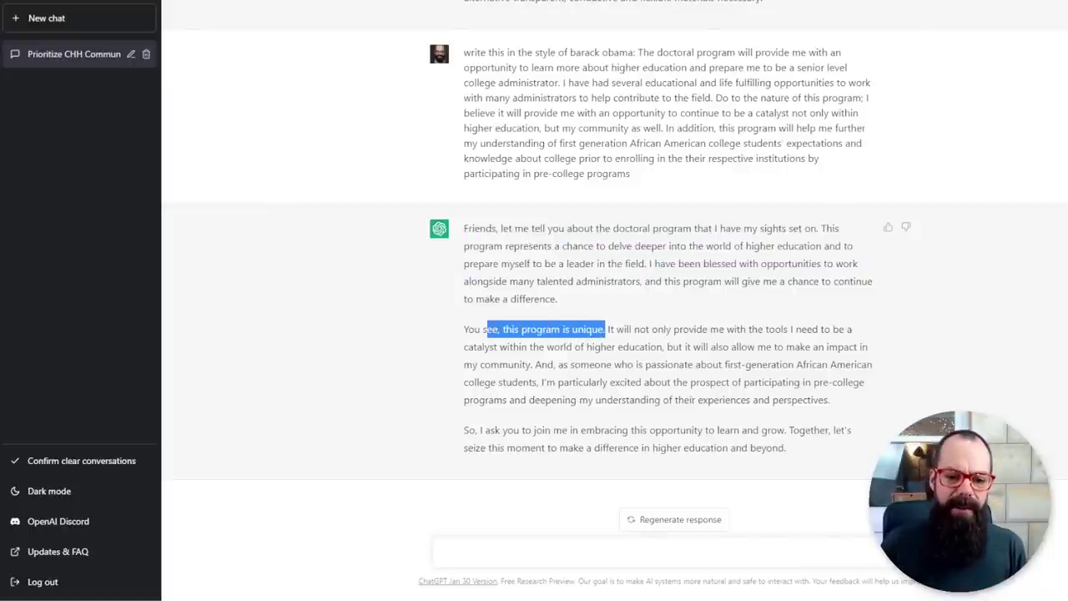
{"action": "left_click_drag", "start_coordinate": [484, 330], "coordinate": [458, 336]}
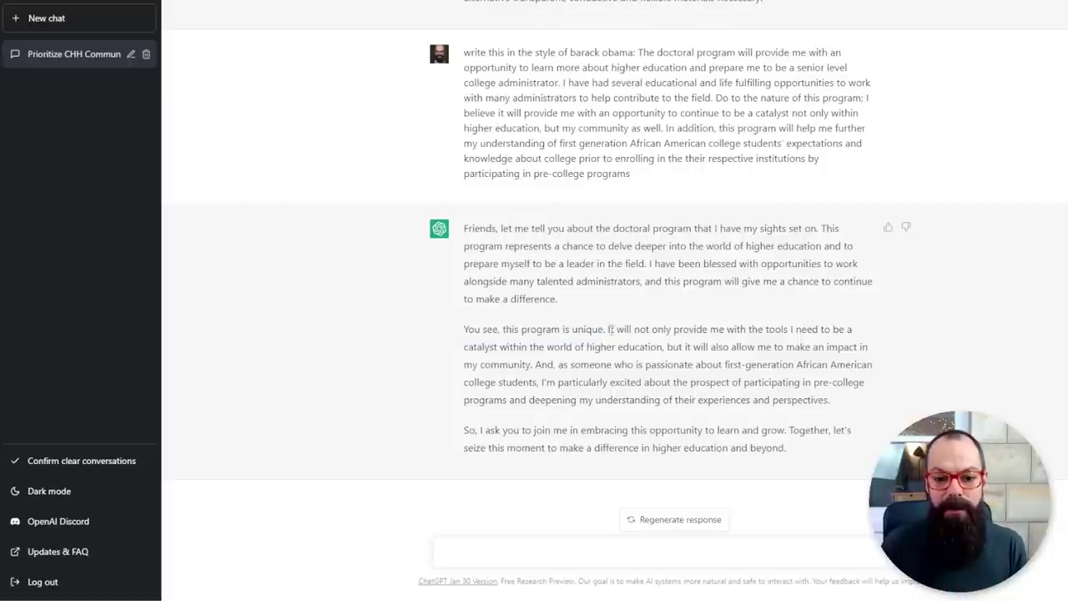
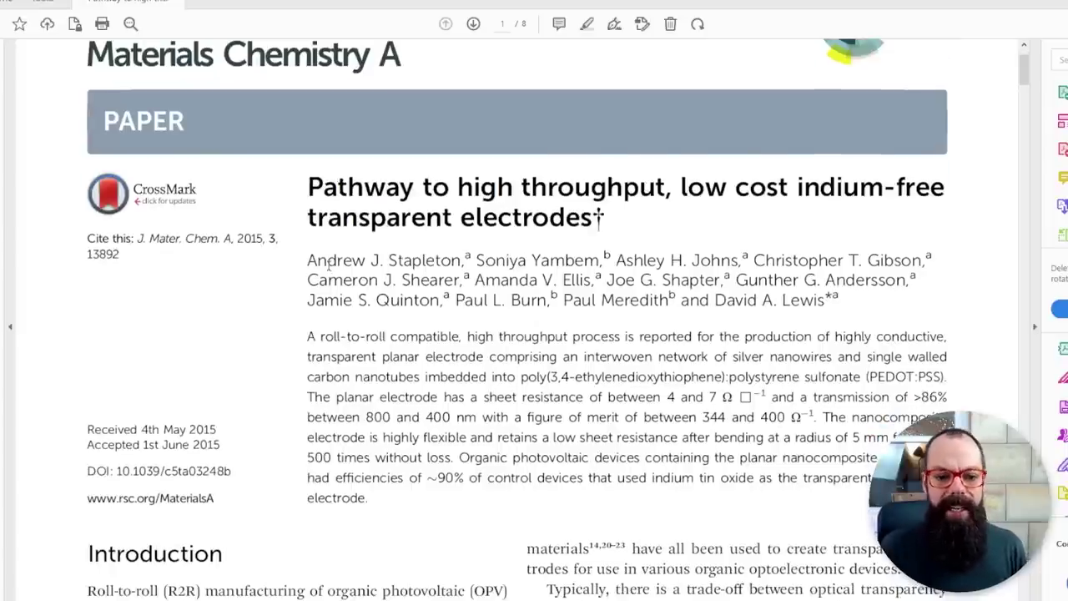
- Copy the full abstract of the PDF paper "Pathway to high throughput, low cost indium-free transparent electrodes"
{"action": "left_click_drag", "start_coordinate": [306, 263], "coordinate": [839, 302]}
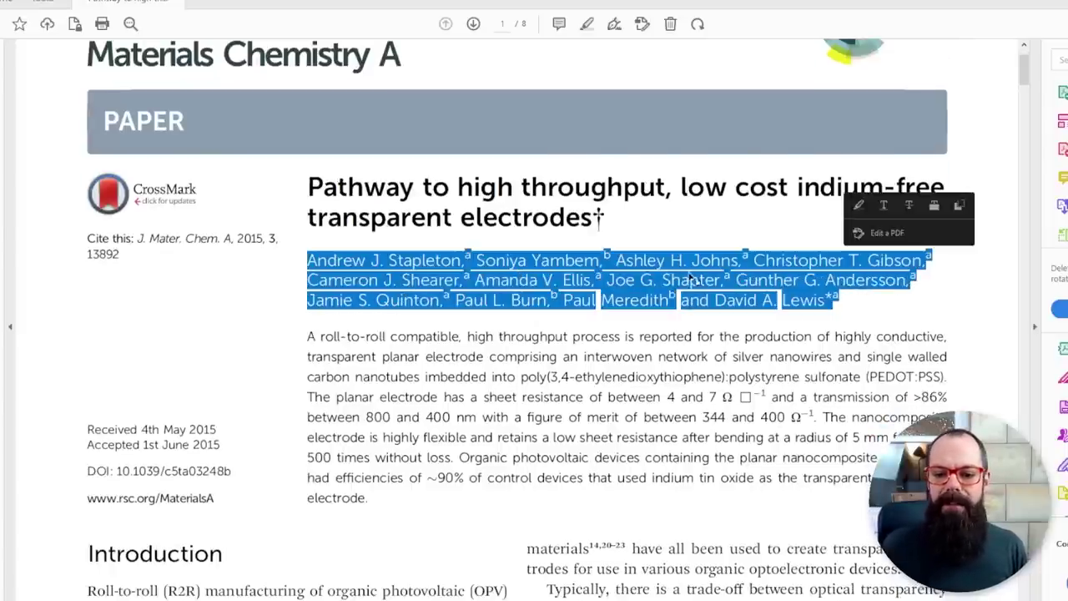
{"action": "left_click", "coordinate": [691, 267]}
{"action": "scroll", "coordinate": [679, 260], "scroll_direction": "down", "scroll_amount": 2}
{"action": "left_click_drag", "start_coordinate": [308, 436], "coordinate": [307, 275]}
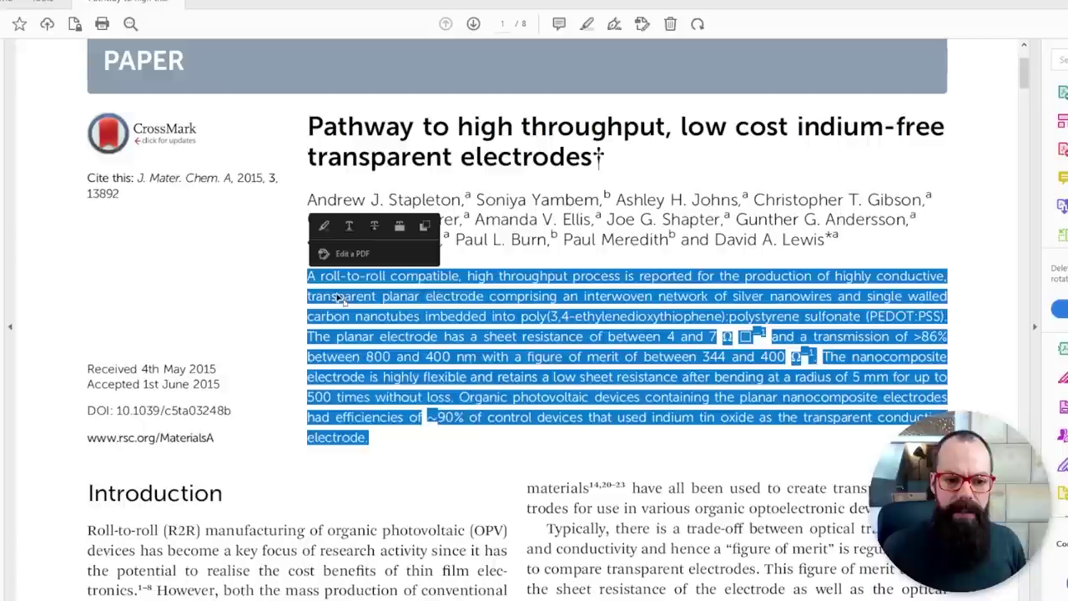
{"action": "right_click", "coordinate": [338, 298]}
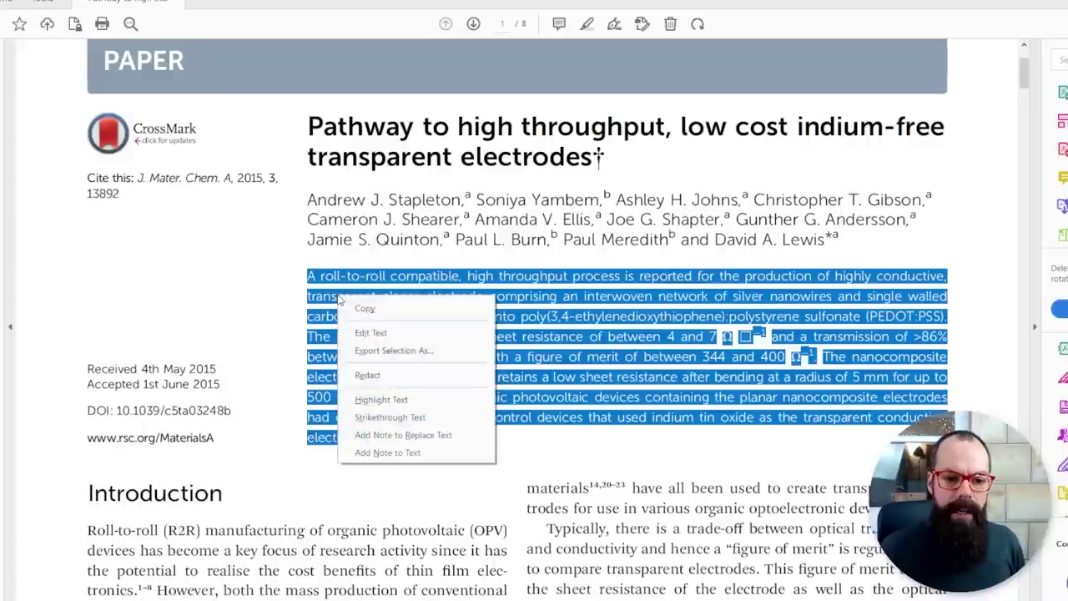
{"action": "left_click", "coordinate": [366, 309]}
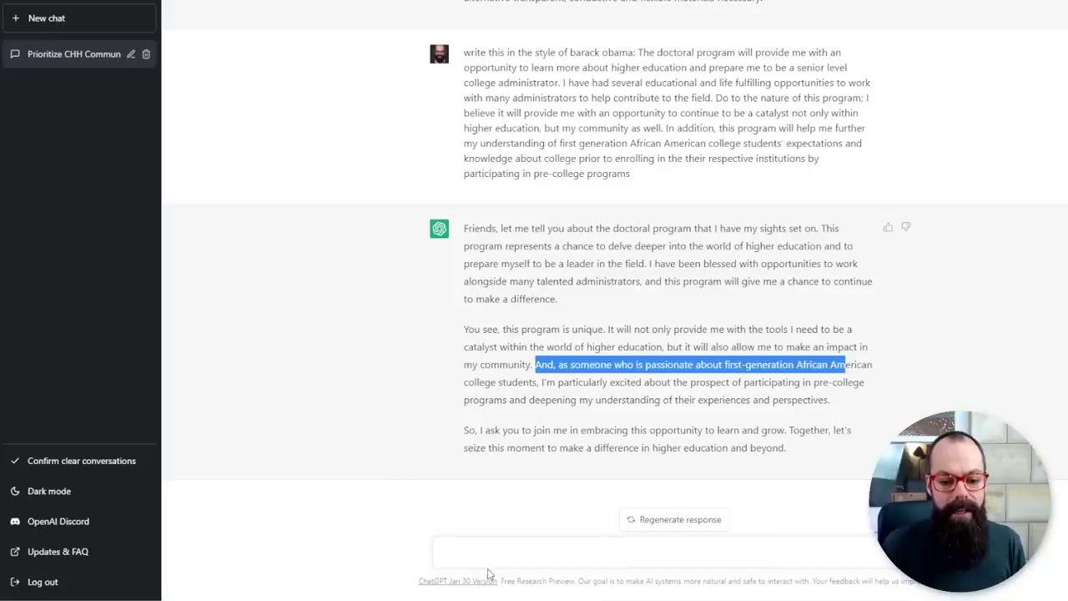
- Submit the copied abstract to ChatGPT after the prompt "explain to a 14 year old this:"
{"action": "left_click", "coordinate": [489, 566]}
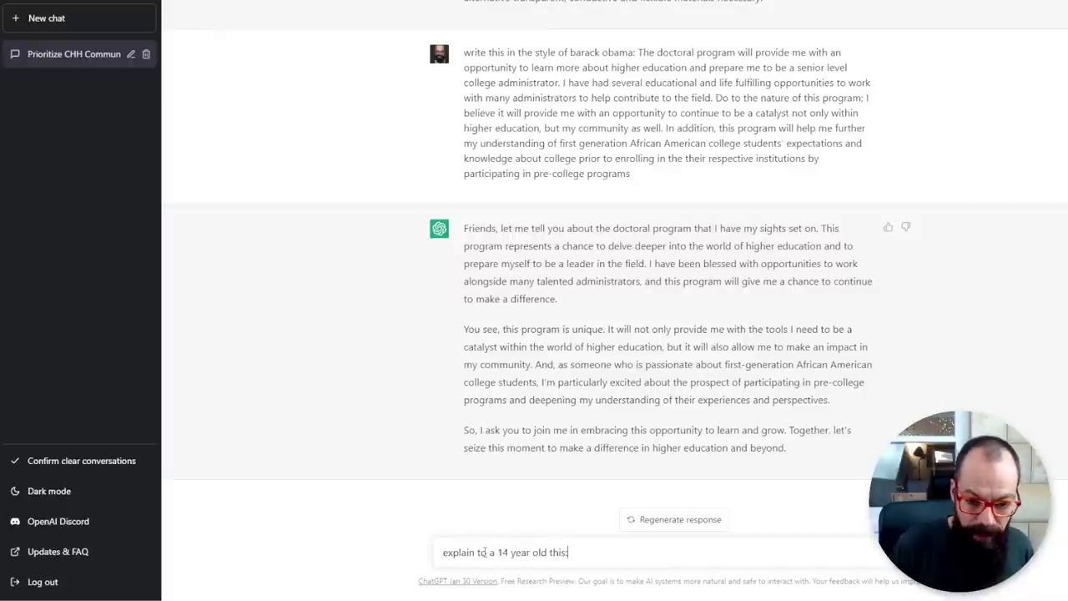
{"action": "key", "text": "ctrl+v"}
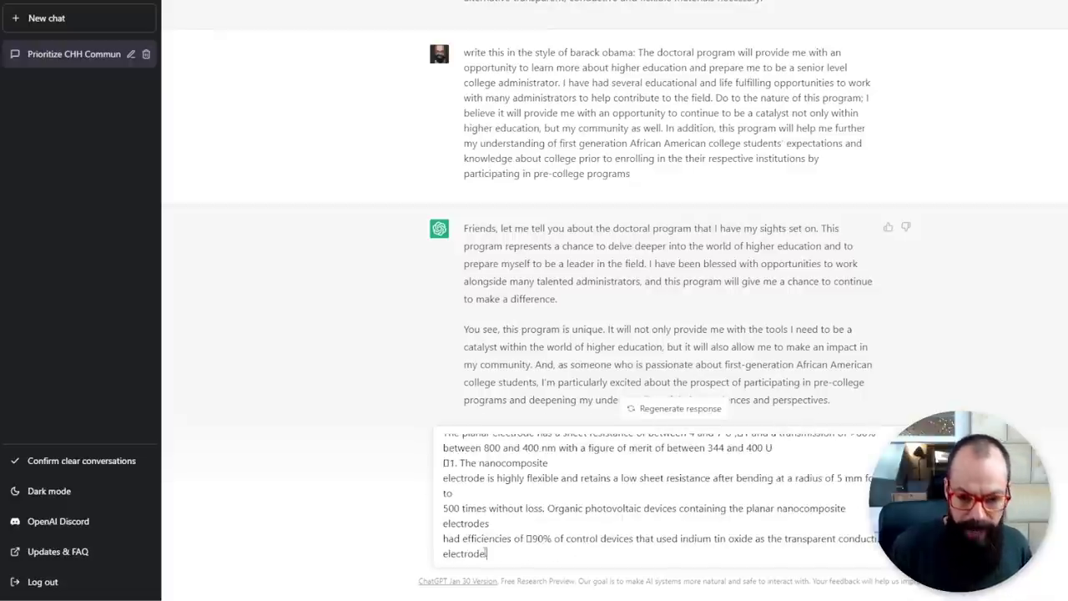
{"action": "key", "text": "Return"}
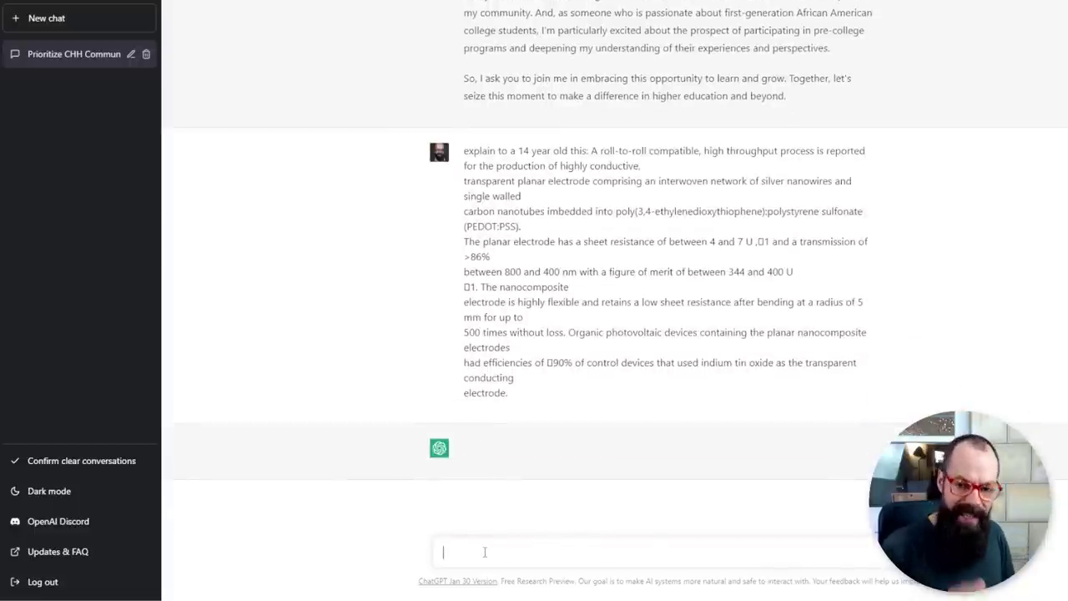